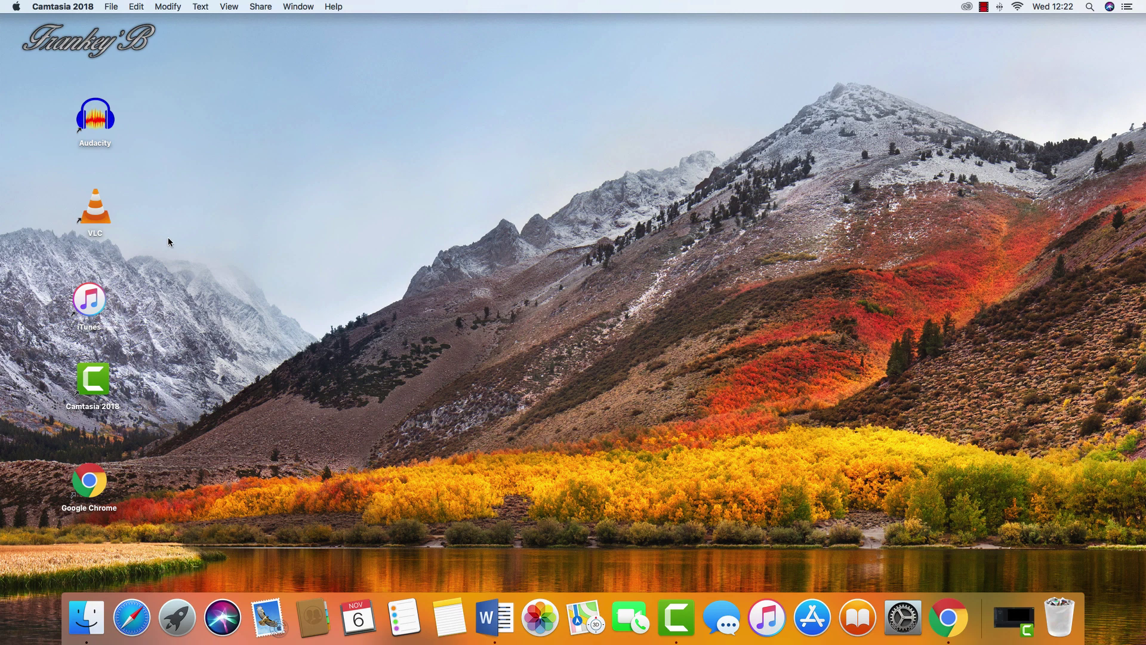
Launch System Preferences from the Apple menu
{"action": "left_click", "coordinate": [17, 10]}
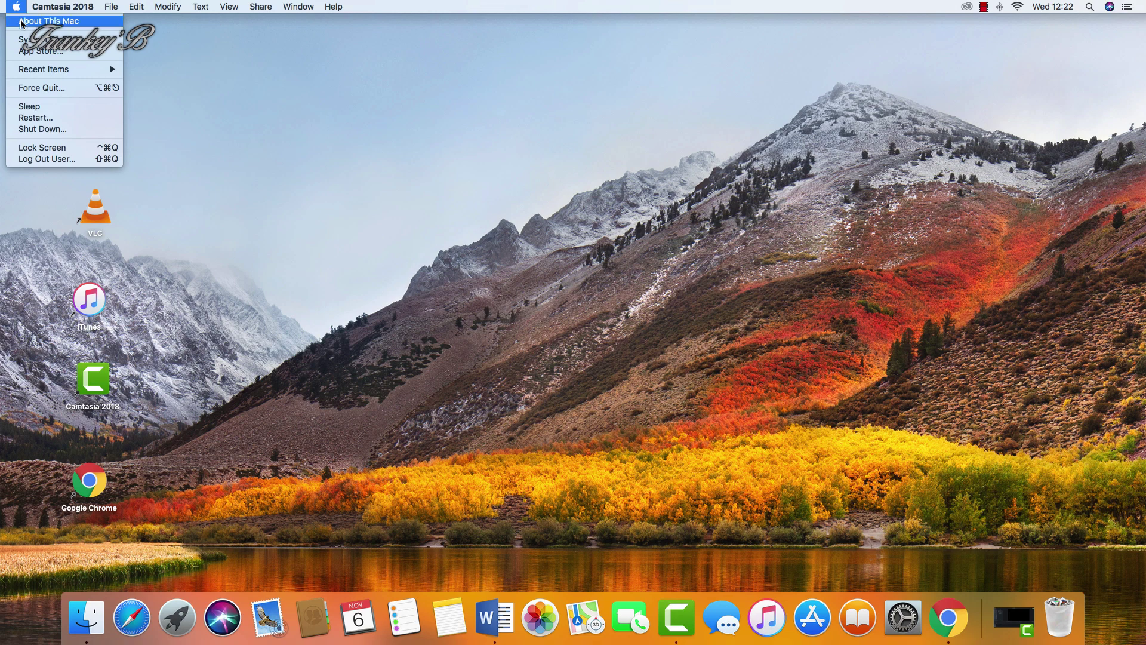
{"action": "left_click", "coordinate": [36, 39]}
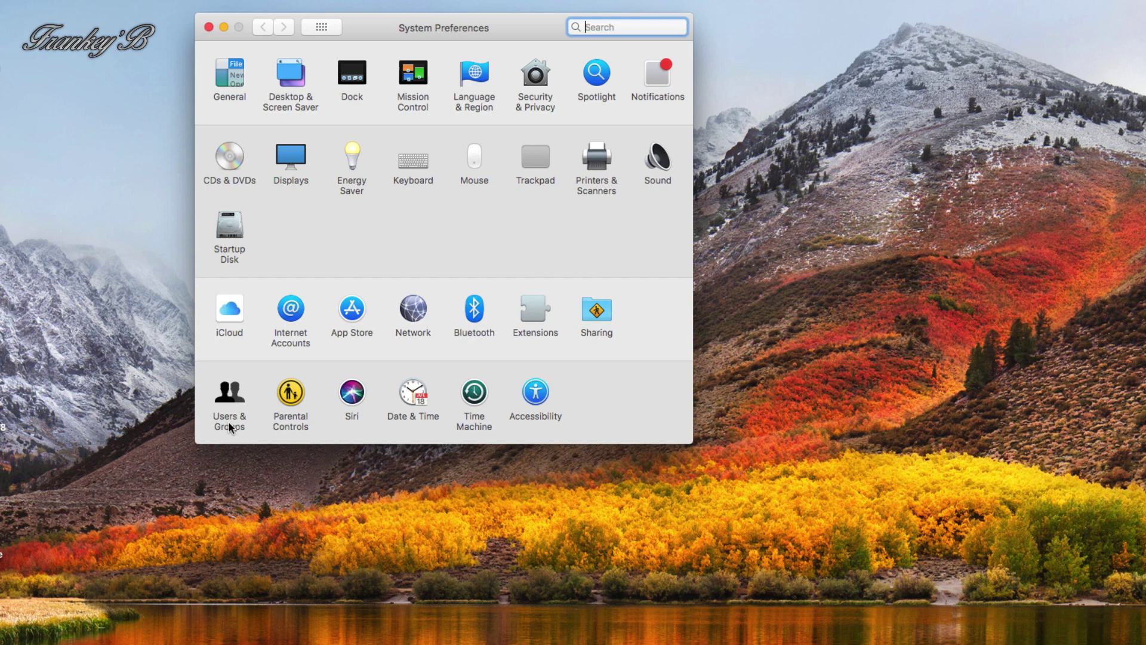
Show the Users & Groups pane and nudge its window slightly down
{"action": "left_click", "coordinate": [227, 391]}
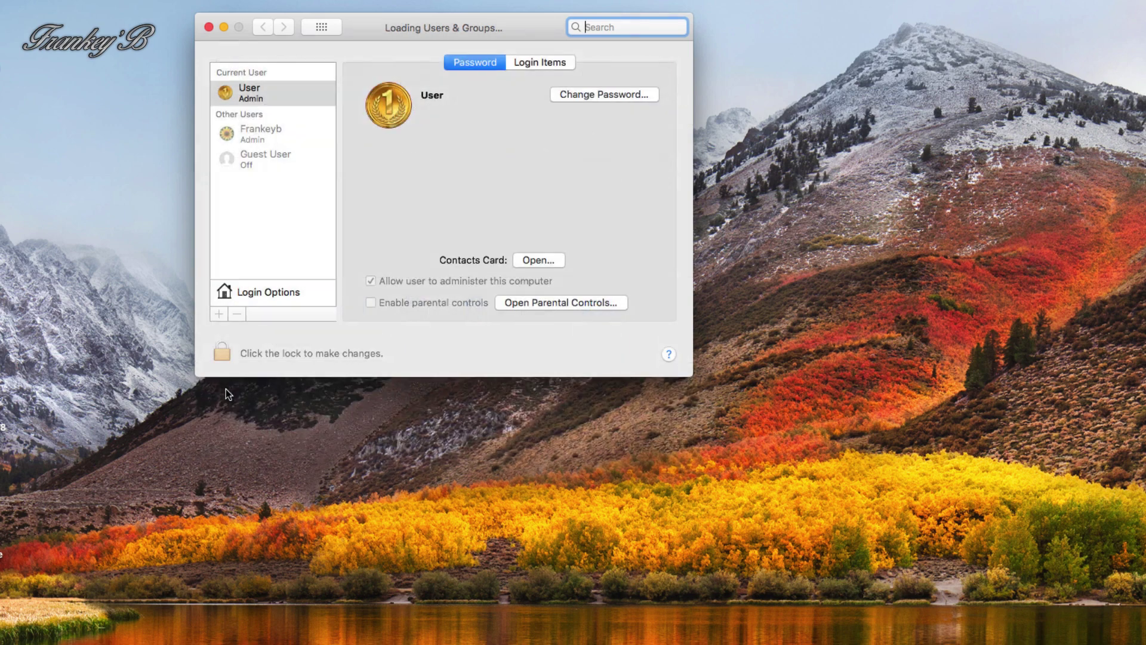
{"action": "left_click_drag", "start_coordinate": [499, 36], "coordinate": [510, 54]}
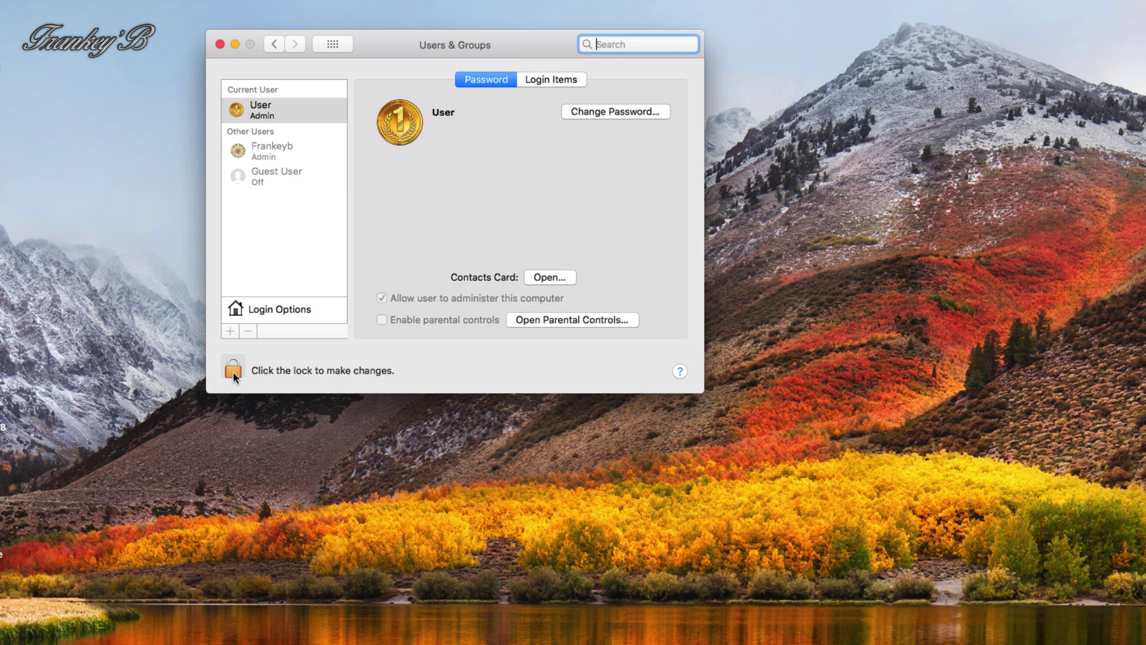
Unlock Users & Groups by entering the administrator password at the padlock prompt
{"action": "left_click", "coordinate": [233, 371]}
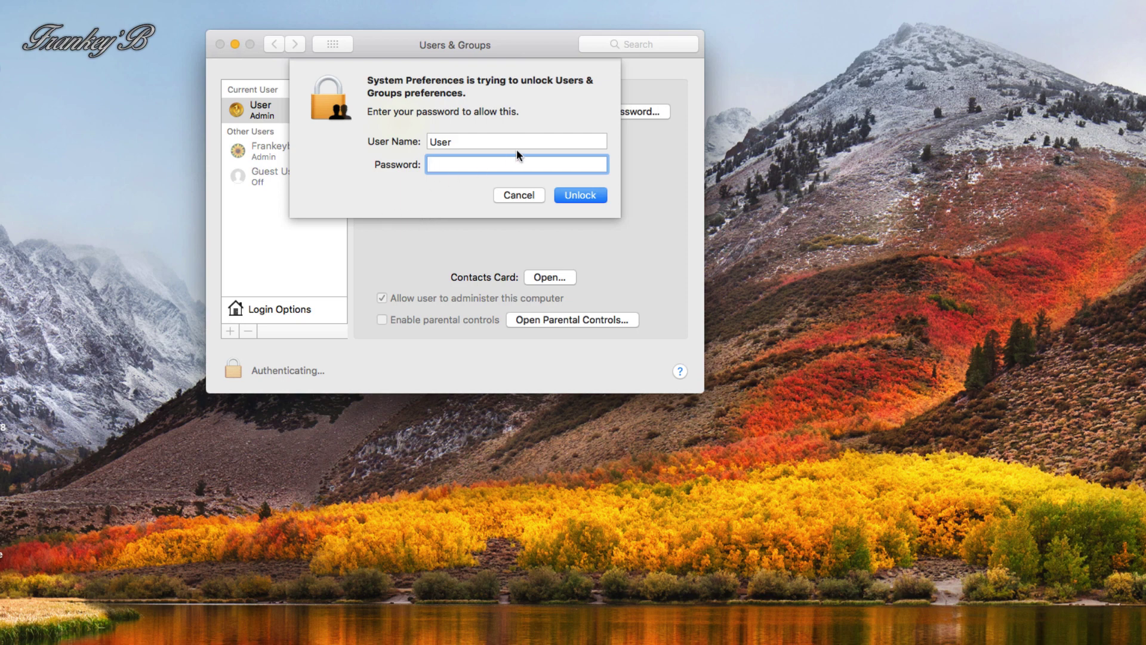
{"action": "type", "text": "••"}
{"action": "type", "text": "•"}
{"action": "key", "text": "Return"}
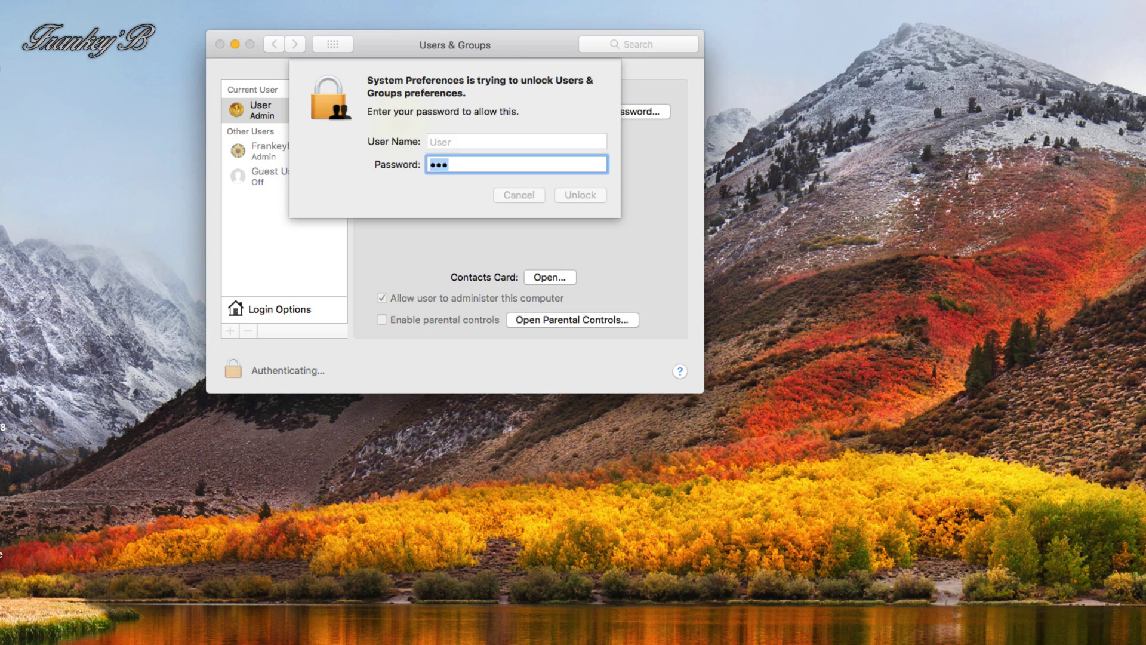
{"action": "type", "text": "••••"}
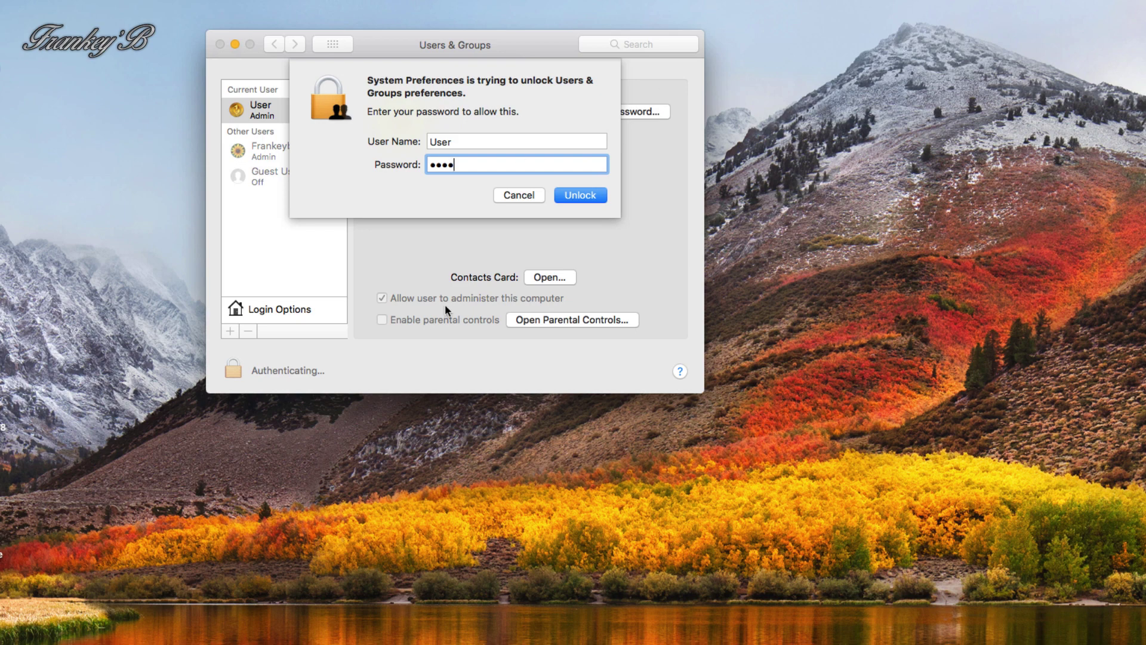
{"action": "left_click", "coordinate": [580, 195]}
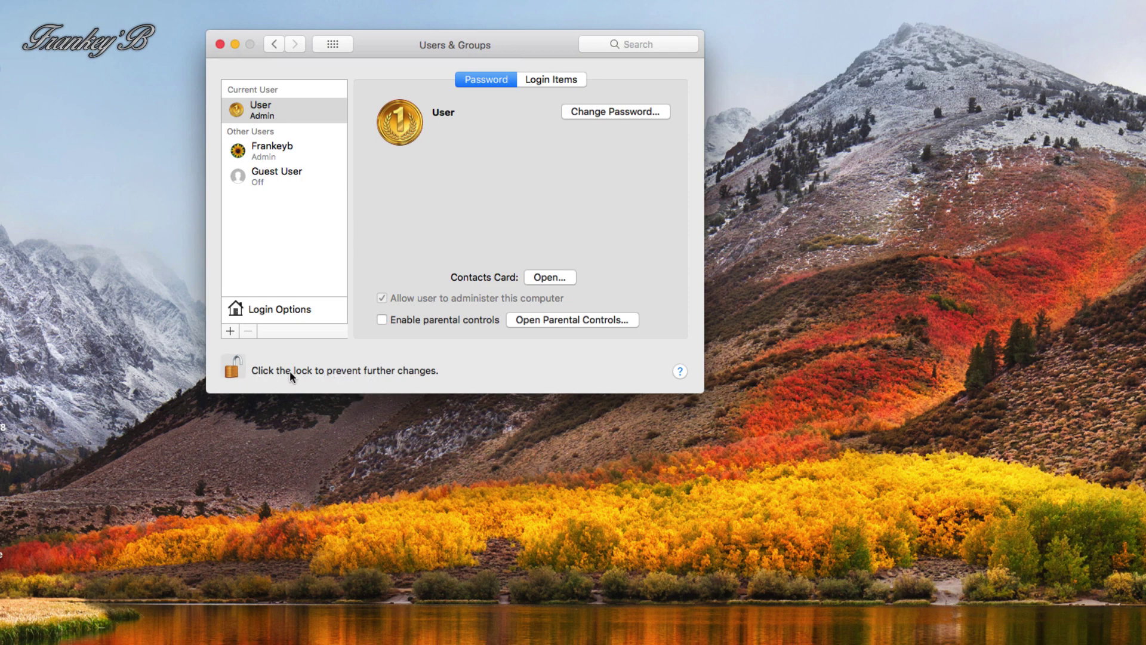
Add Standard user Mac2 (account mac2) with a verified password and hint 'Name'
{"action": "left_click", "coordinate": [230, 332]}
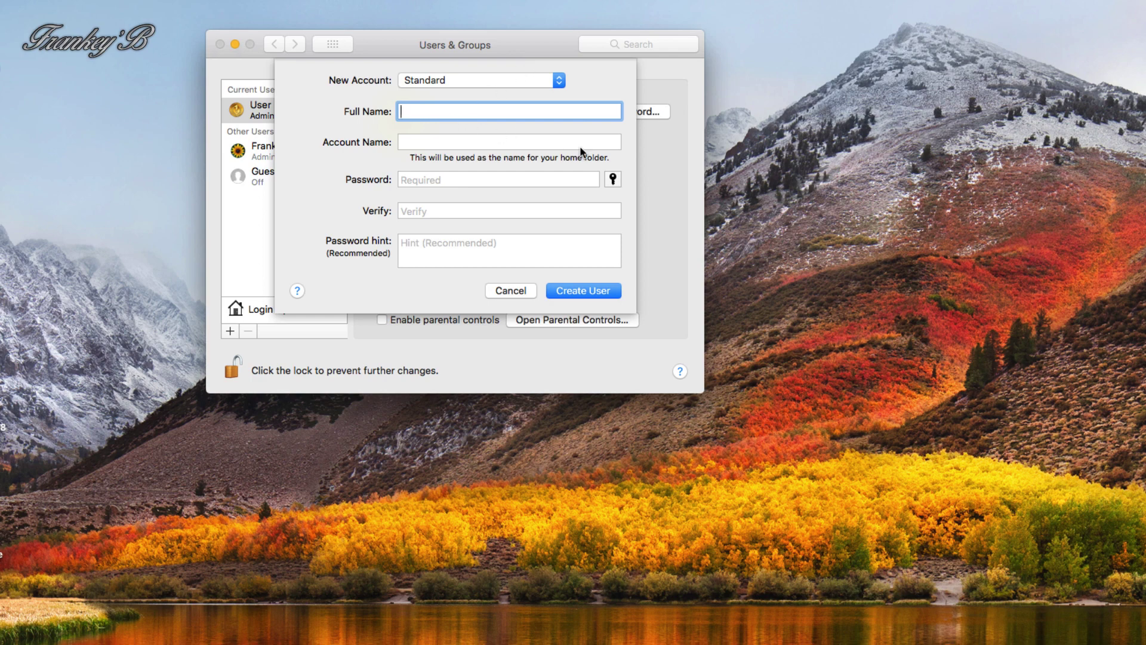
{"action": "type", "text": "Mac"}
{"action": "type", "text": "2"}
{"action": "left_click", "coordinate": [408, 141]}
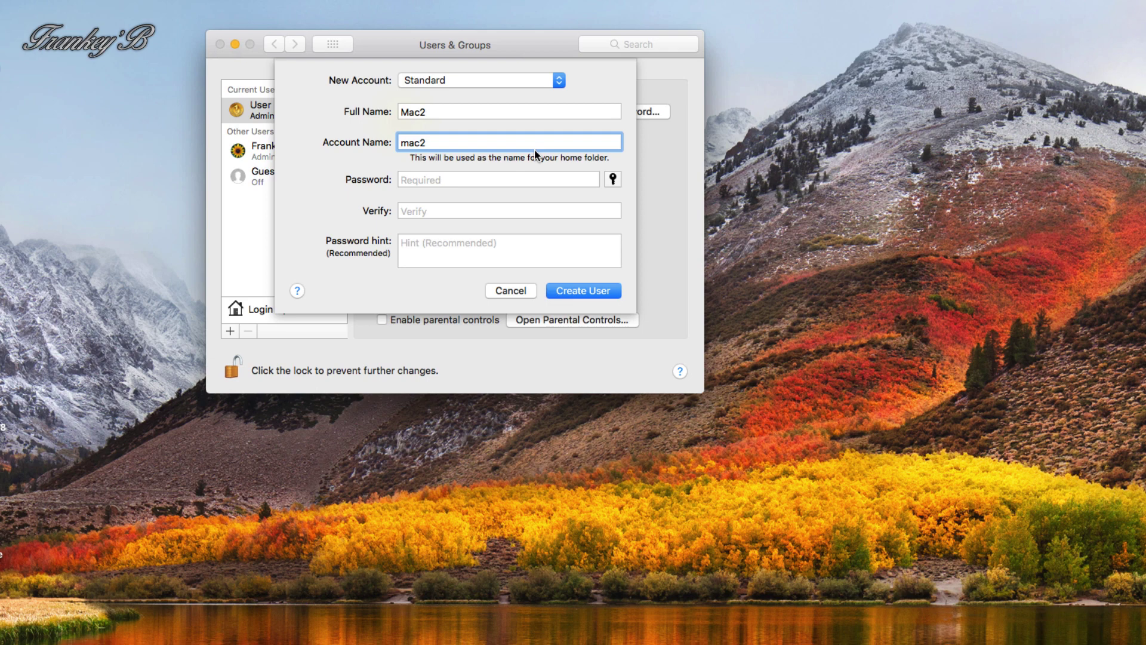
{"action": "left_click", "coordinate": [408, 181]}
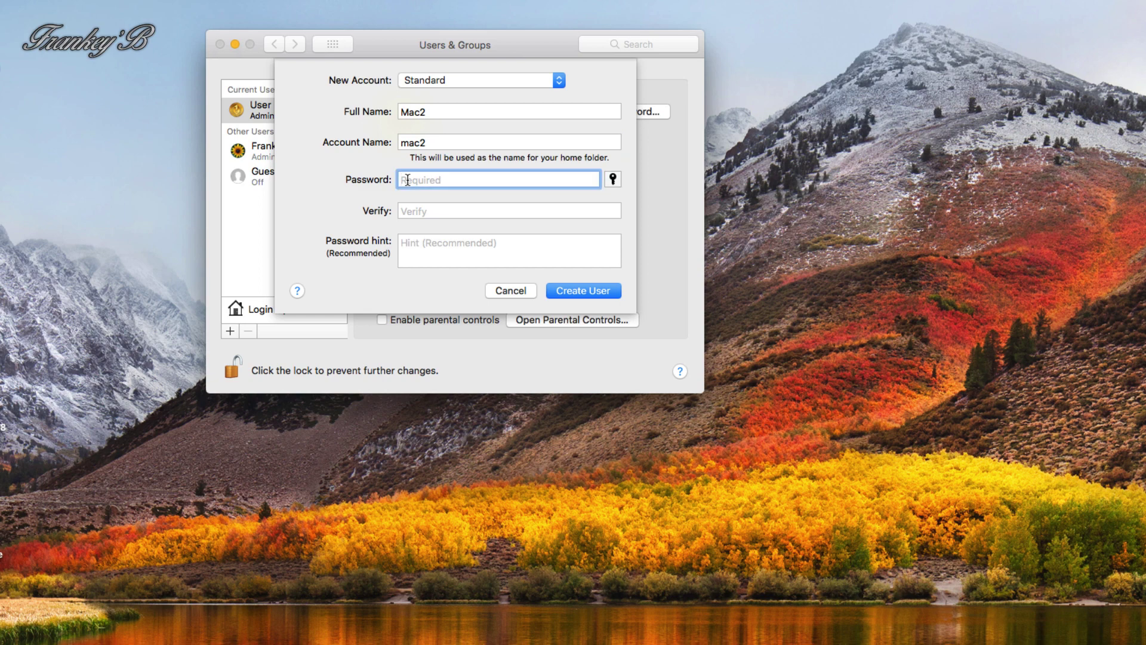
{"action": "key", "text": "Tab"}
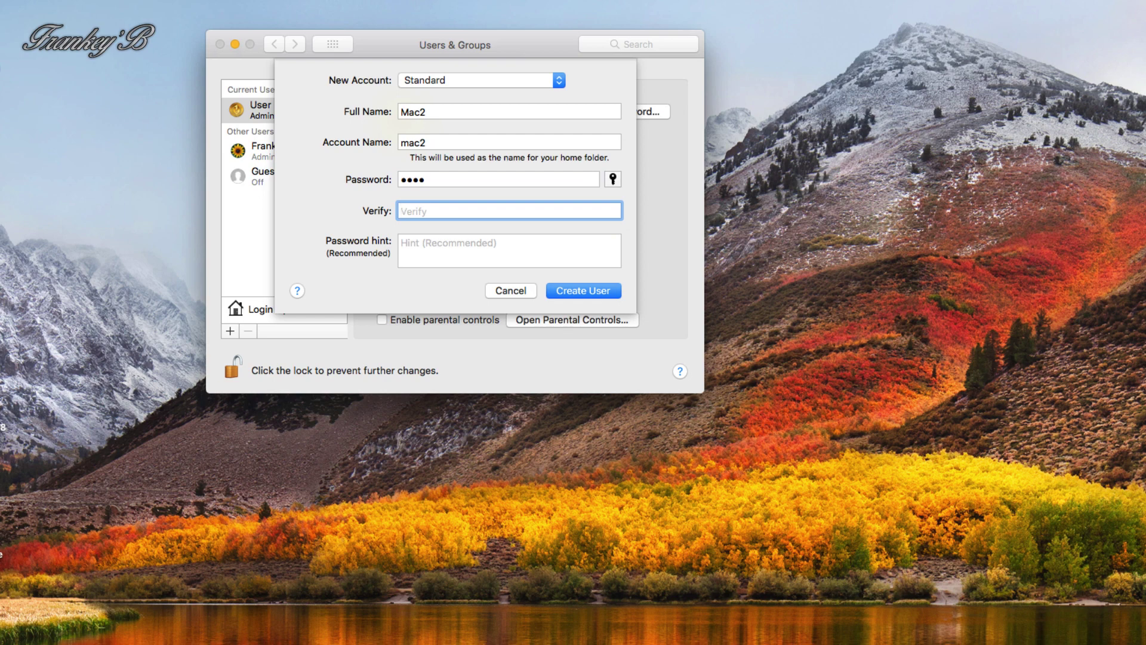
{"action": "left_click", "coordinate": [400, 246]}
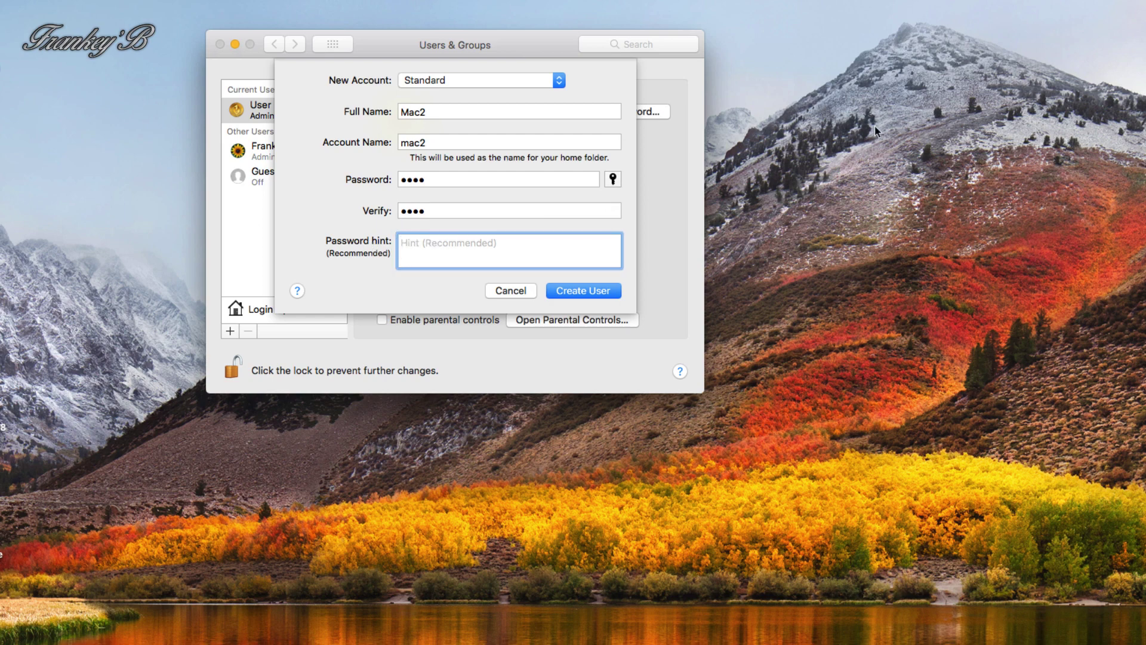
{"action": "type", "text": "Nam"}
{"action": "type", "text": "e"}
{"action": "left_click", "coordinate": [576, 292]}
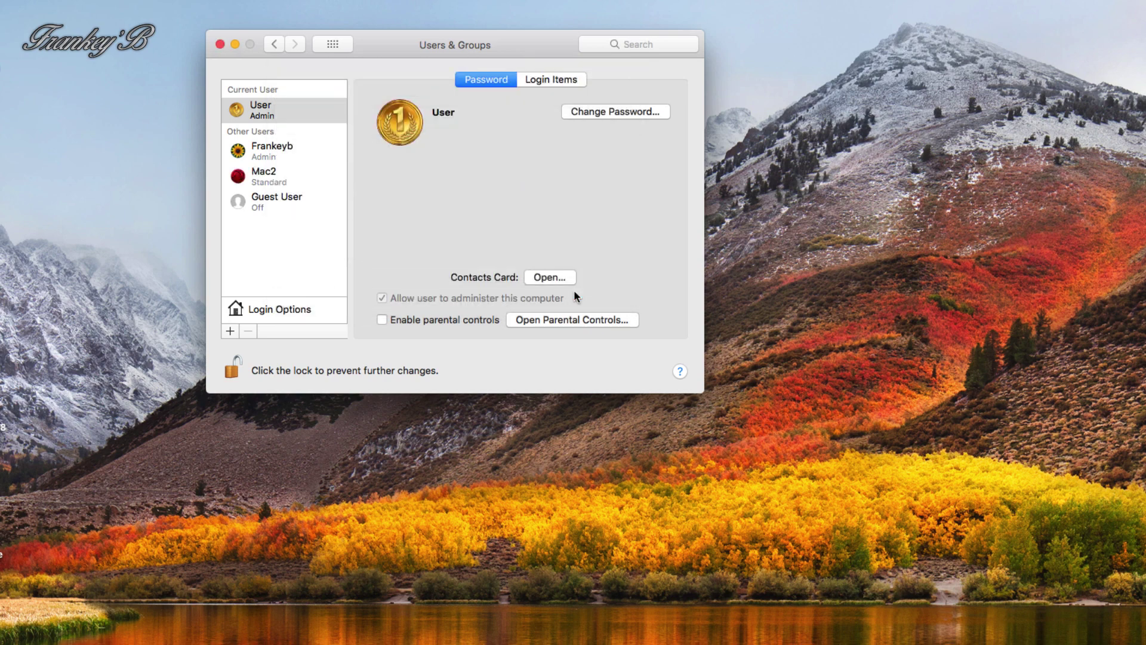
Select the Mac2 account to check its details, then re-lock the padlock
{"action": "left_click", "coordinate": [263, 175]}
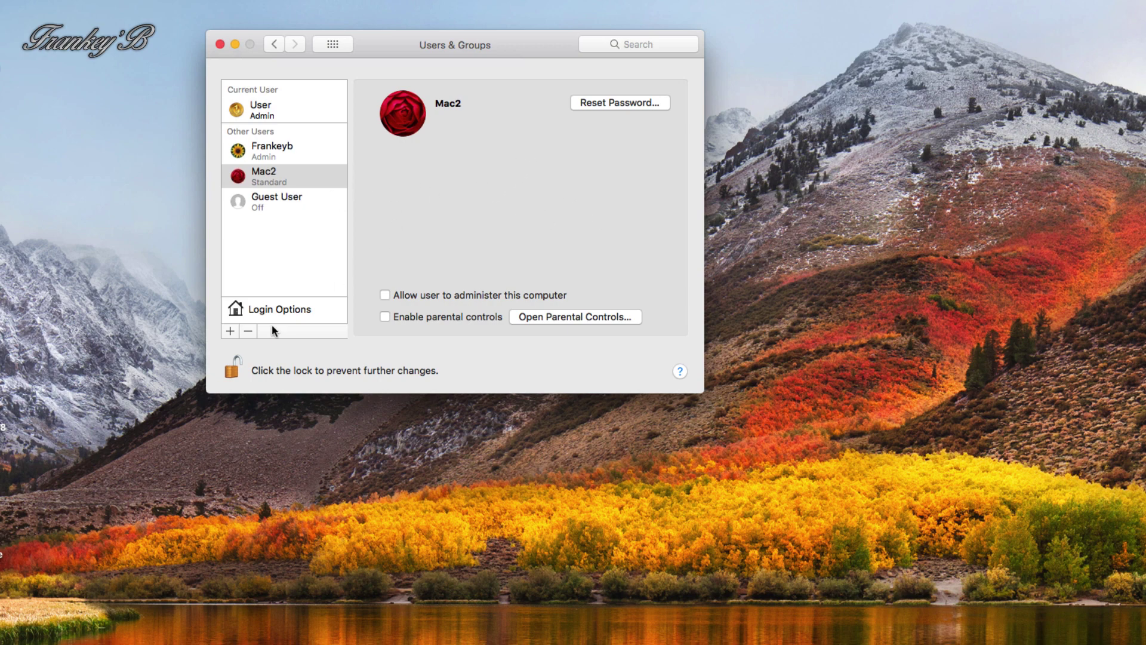
{"action": "left_click", "coordinate": [233, 370]}
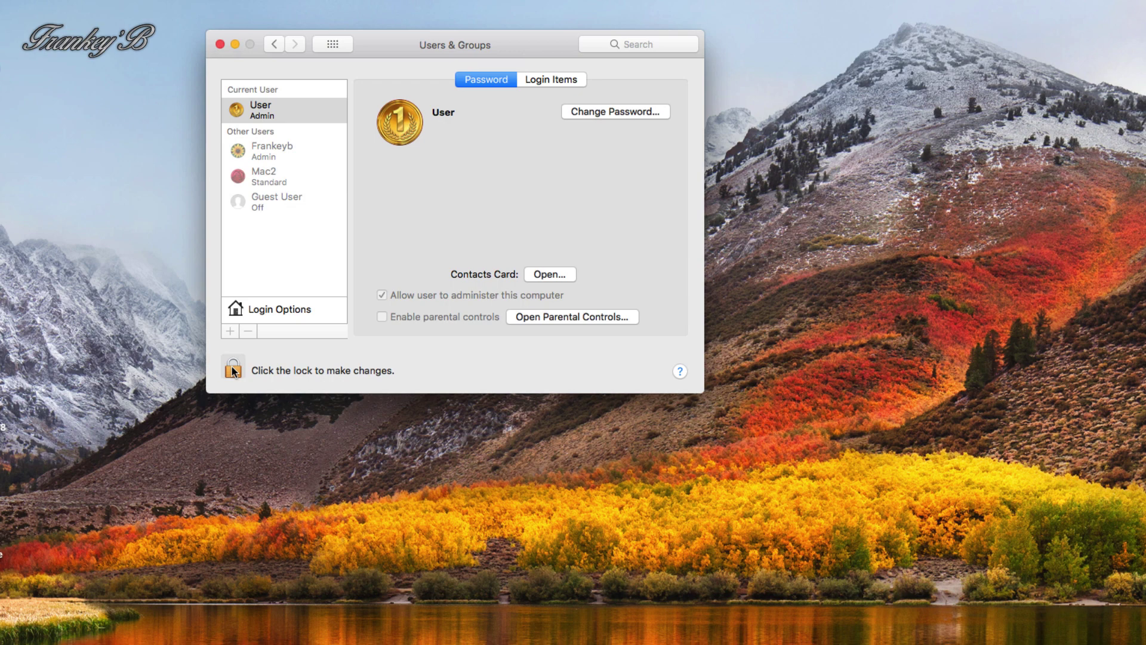
{"action": "left_click", "coordinate": [233, 370]}
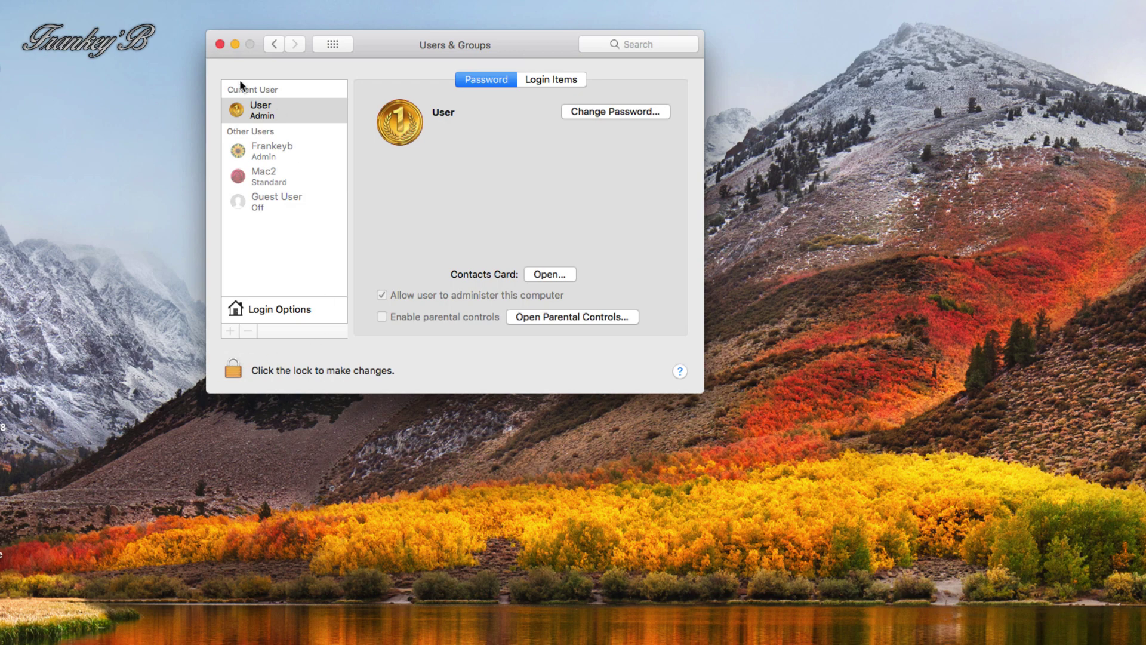